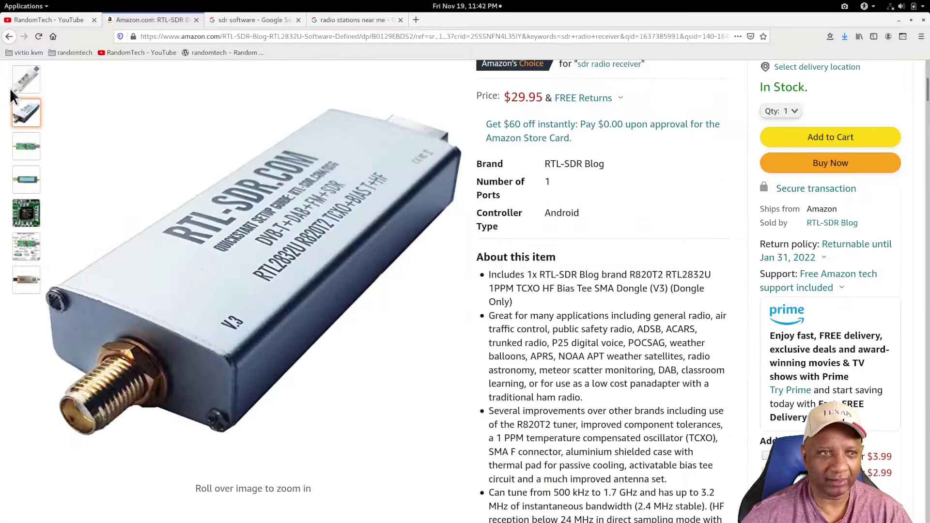
Examine the enlarged product photo of the RTL-SDR Blog V3 dongle and its listing details
mouse_move(27, 86)
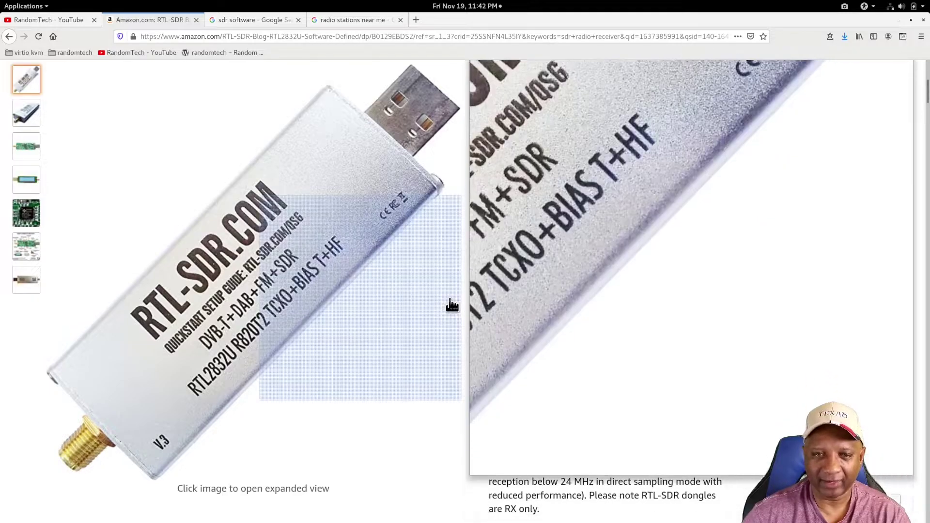
scroll(450, 305, "down", 2)
scroll(409, 394, "up", 5)
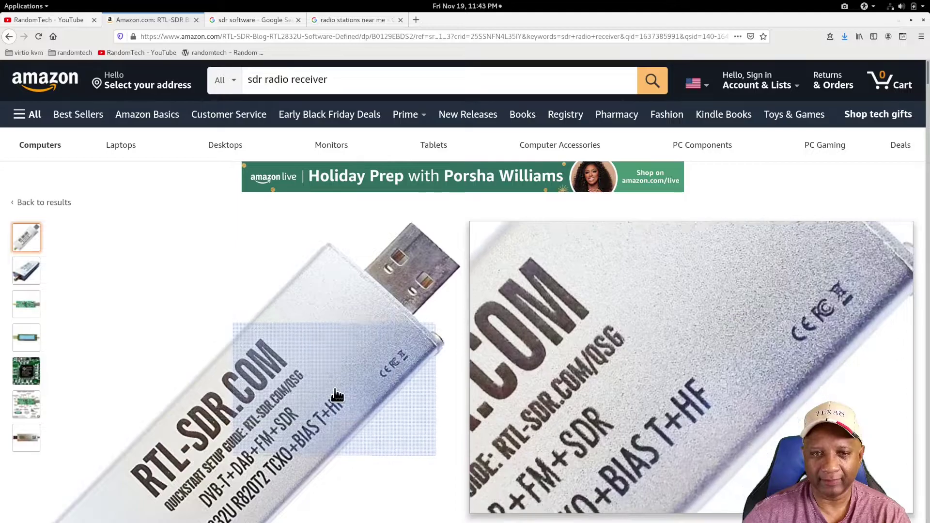
scroll(281, 382, "down", 3)
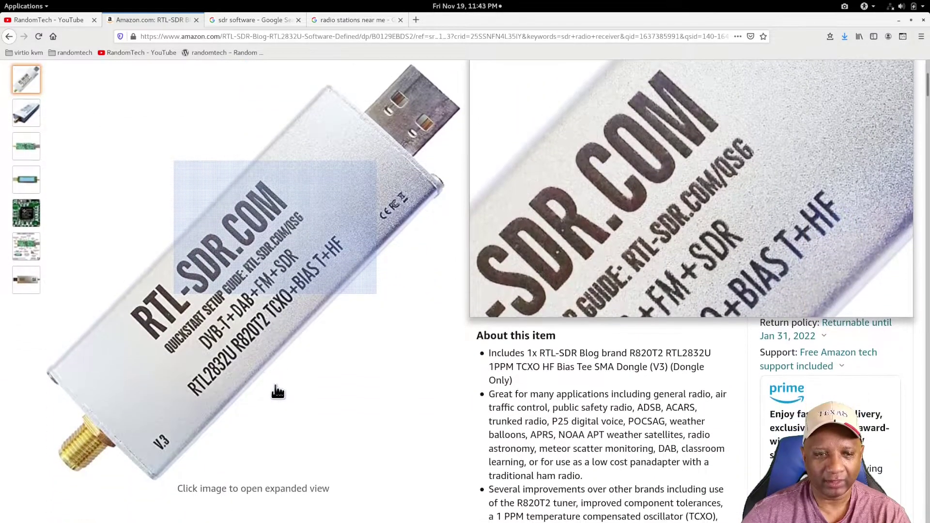
scroll(276, 388, "up", 3)
Open the RaTLSnake M6 v2 antenna bundle from the items other customers also viewed and look over its listing
scroll(274, 385, "down", 12)
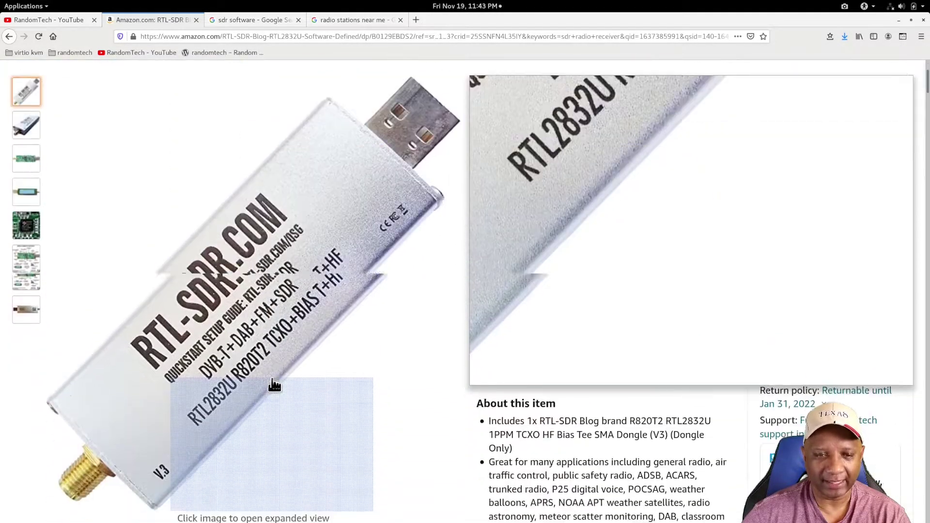
scroll(173, 373, "down", 10)
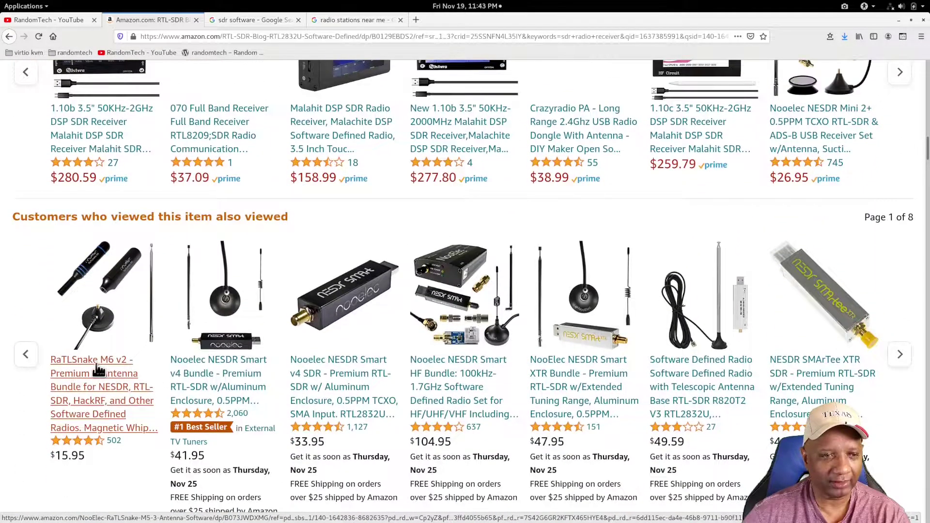
left_click(96, 364)
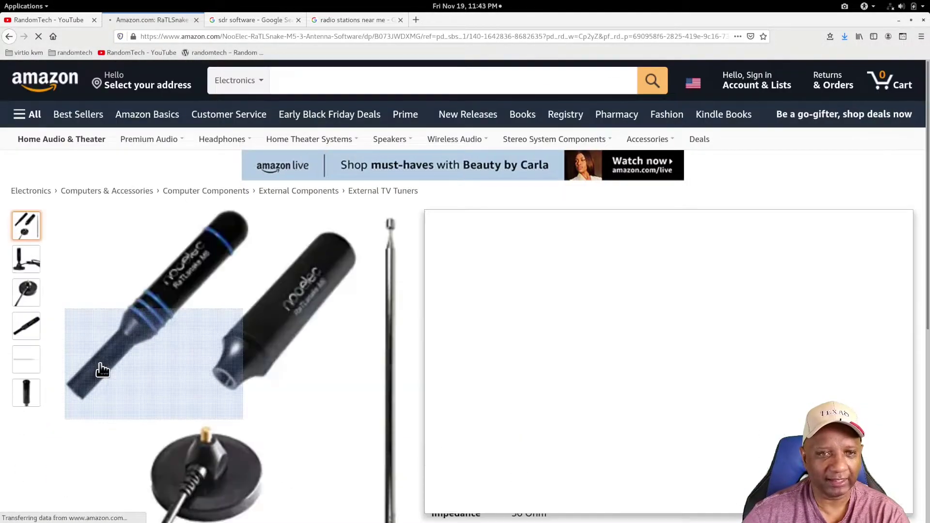
scroll(251, 335, "down", 3)
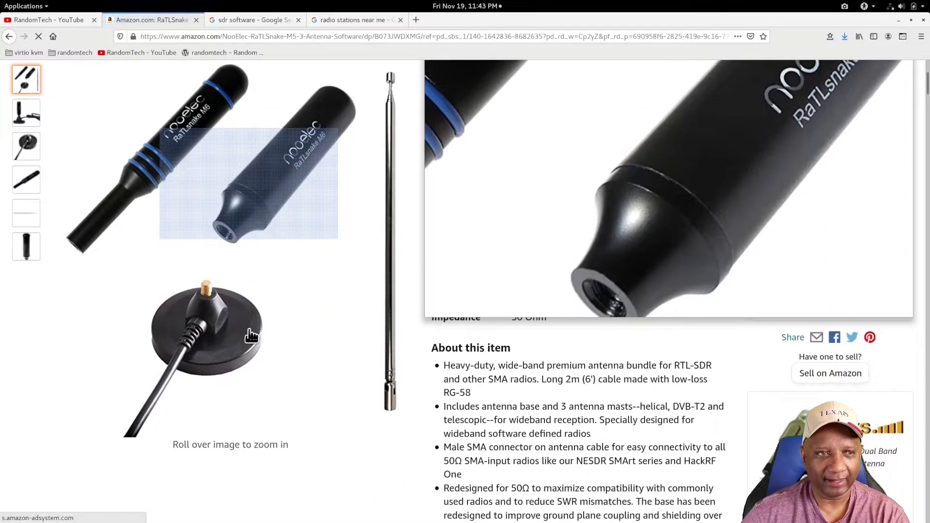
scroll(252, 334, "up", 2)
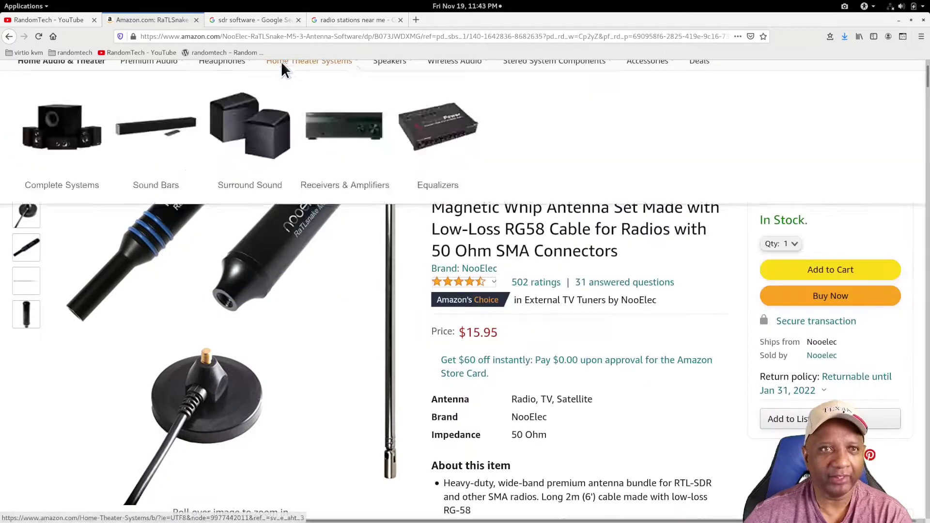
Go to the sdr software search results and open The BIG List of RTL-SDR Supported Software at its General Purpose section
left_click(246, 19)
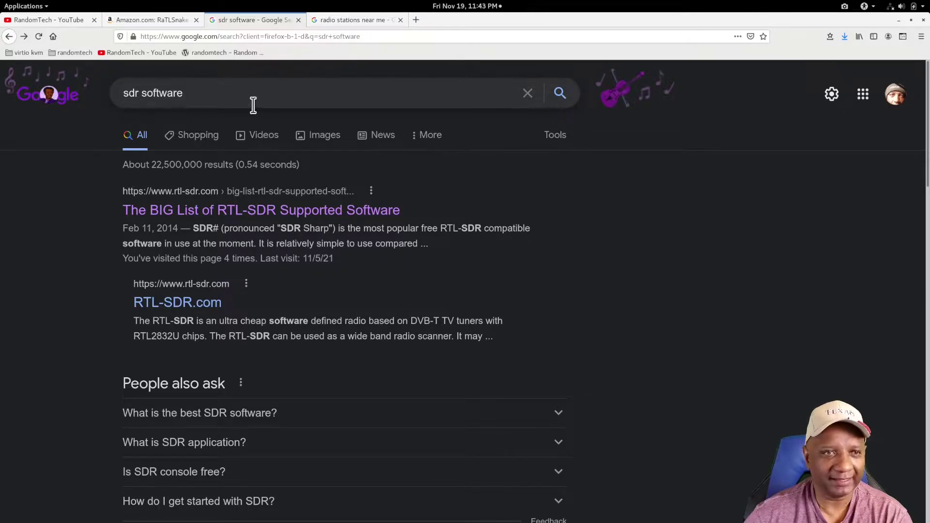
left_click(306, 218)
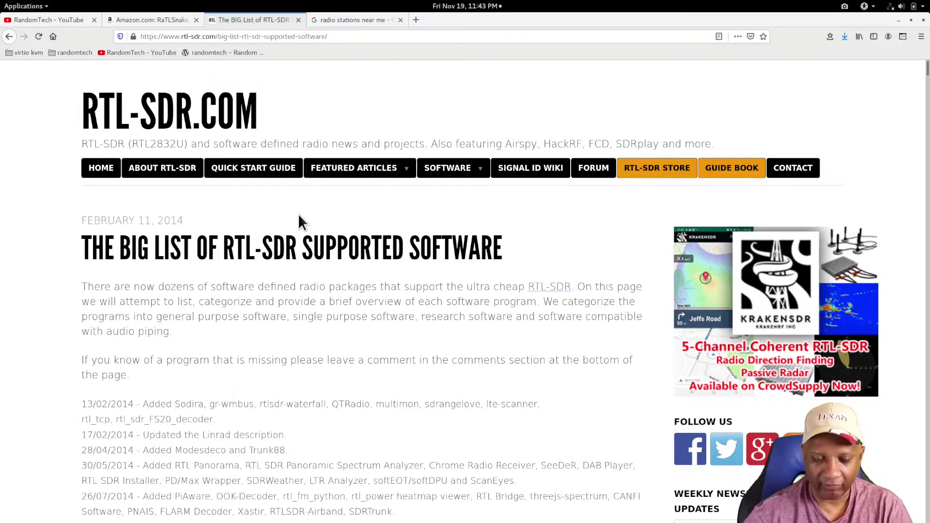
scroll(299, 217, "down", 15)
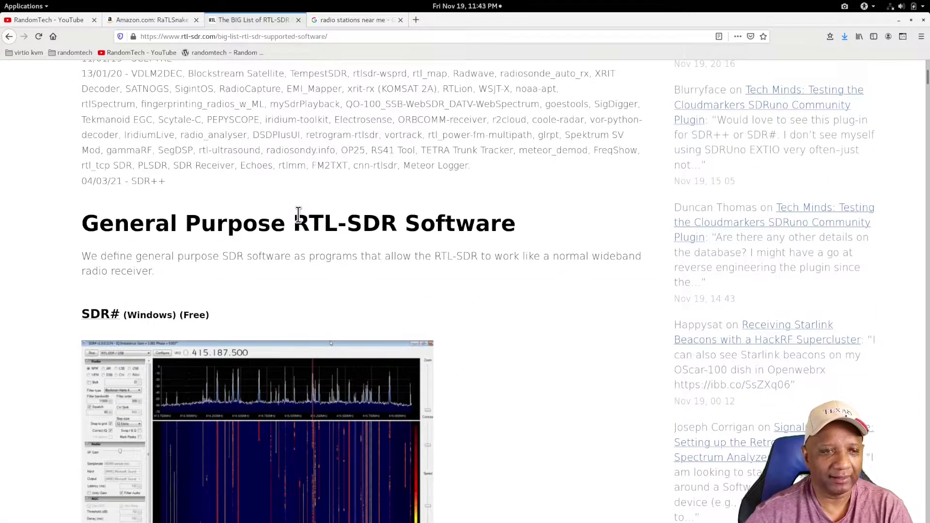
Read through the general purpose SDR programs and their supported operating systems, from SDR# down to GQRX
scroll(299, 217, "up", 1)
scroll(299, 216, "down", 5)
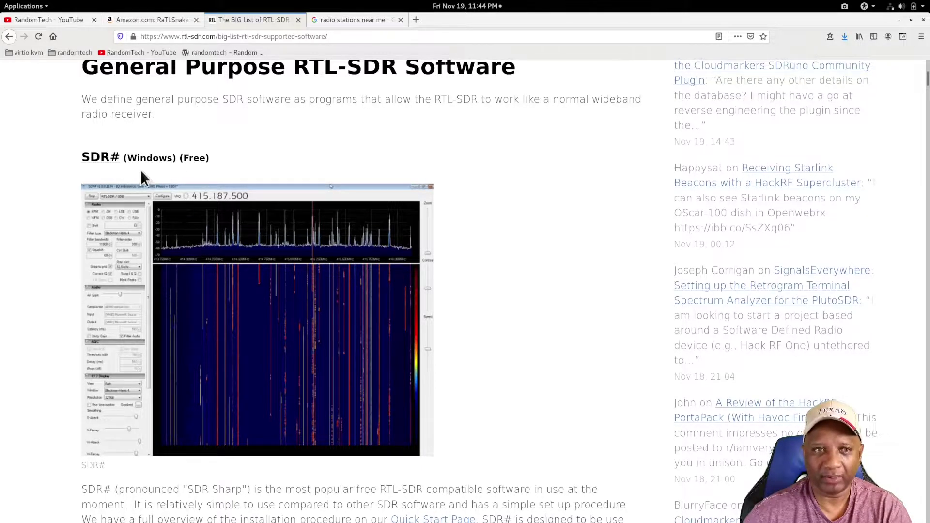
scroll(271, 259, "down", 5)
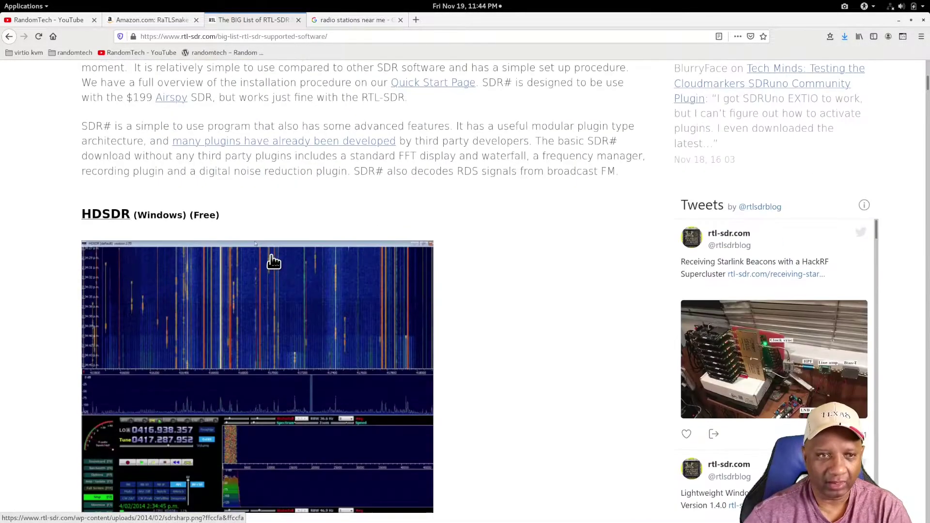
scroll(274, 261, "down", 5)
scroll(271, 256, "down", 5)
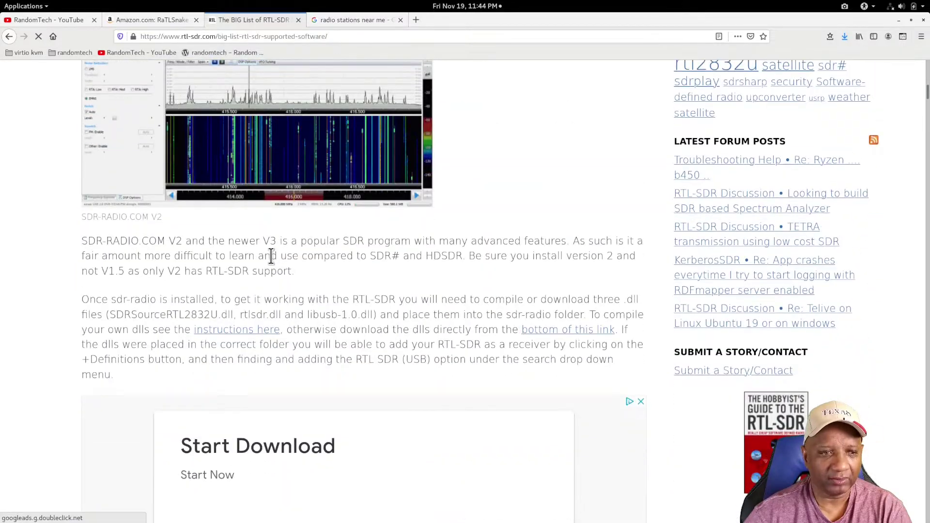
scroll(271, 257, "down", 5)
scroll(271, 256, "down", 5)
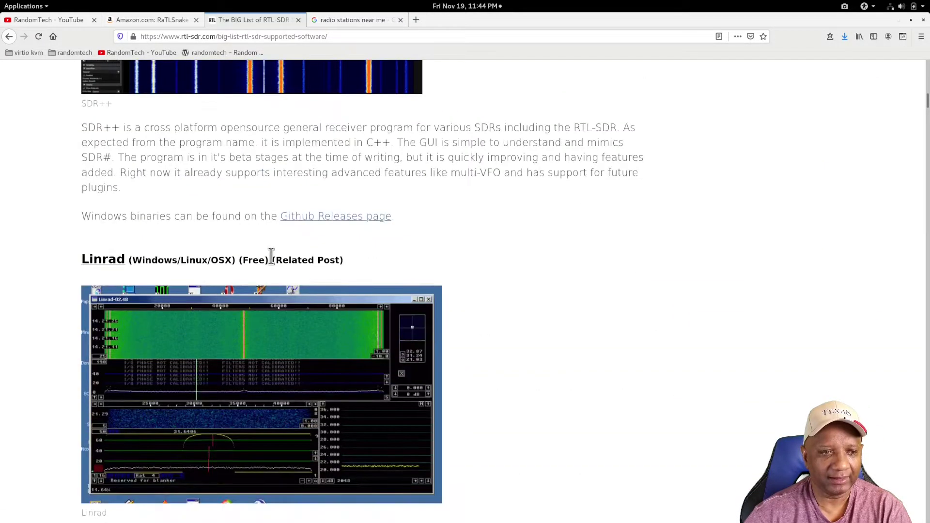
scroll(271, 254, "down", 10)
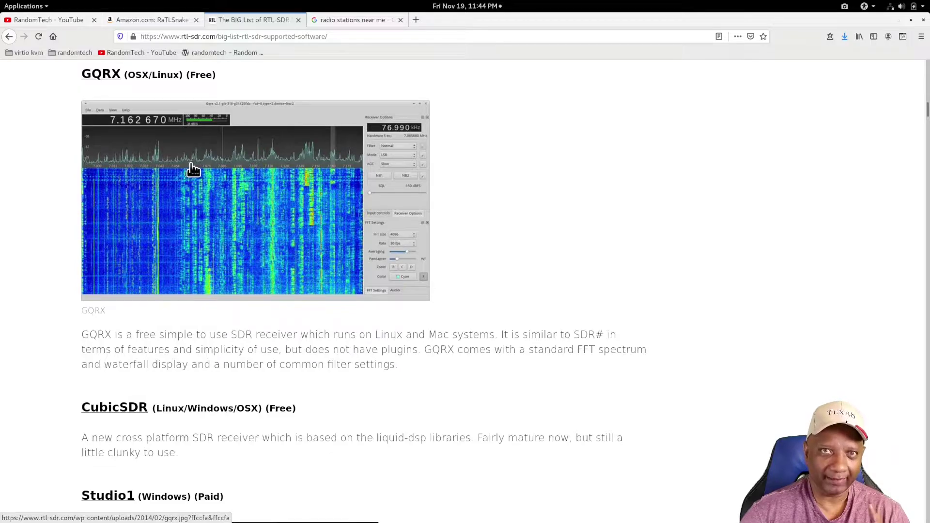
Switch to the Gqrx window to view the running receiver, and return to the browser
mouse_move(1, 1)
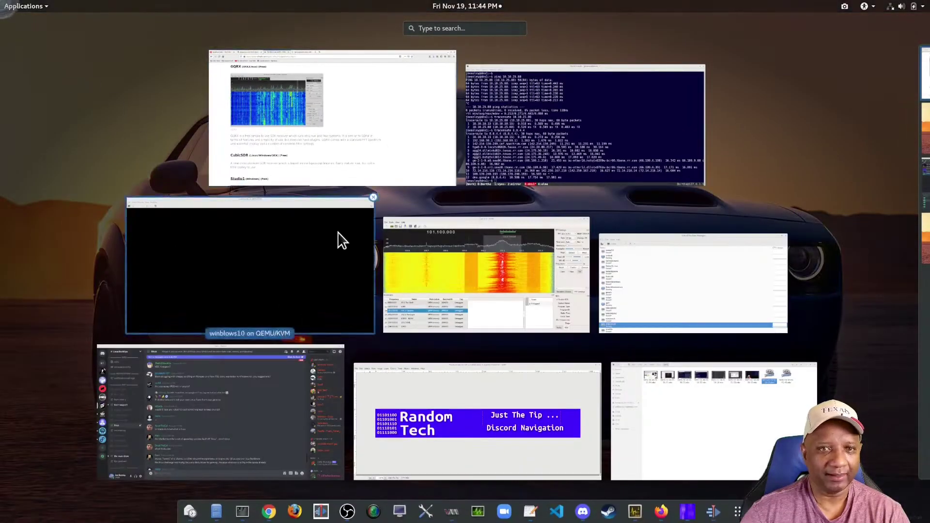
left_click(488, 281)
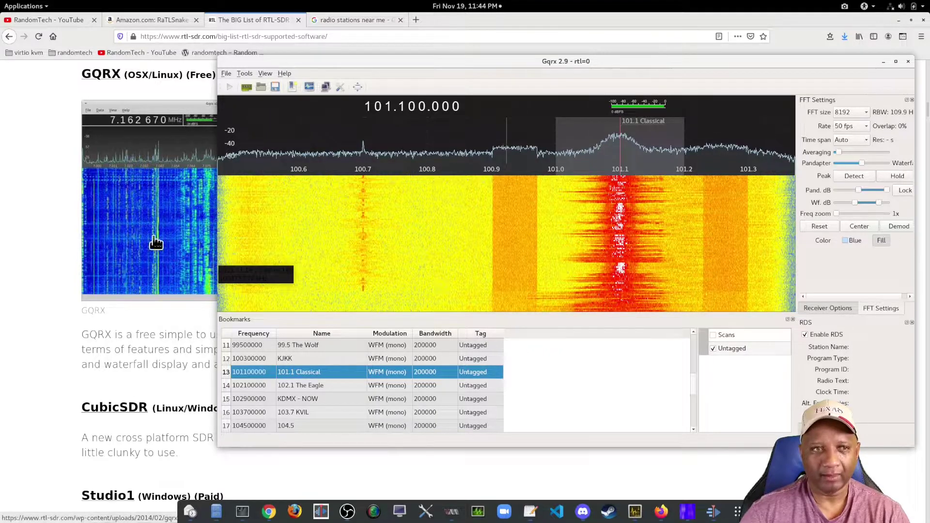
left_click(23, 124)
Rerun the Google search for "radio stations near me"
left_click(343, 20)
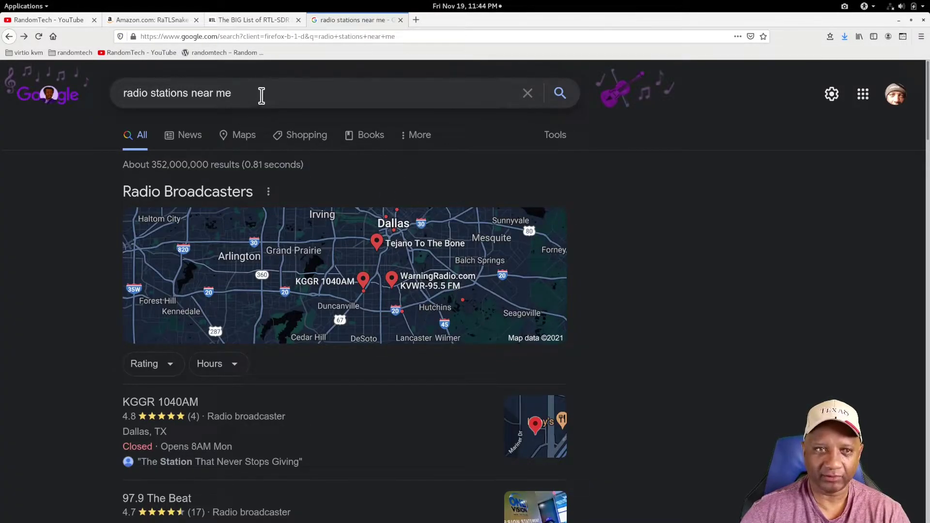
left_click(278, 94)
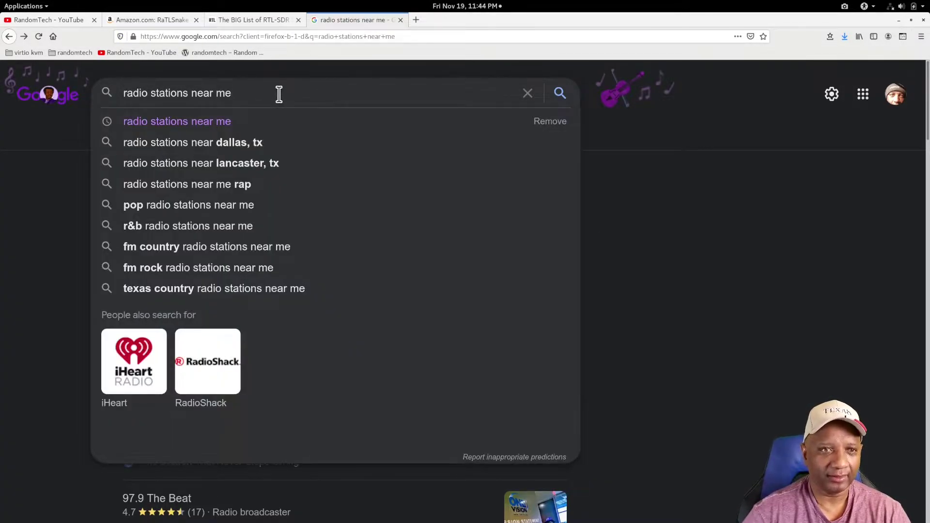
key("Return")
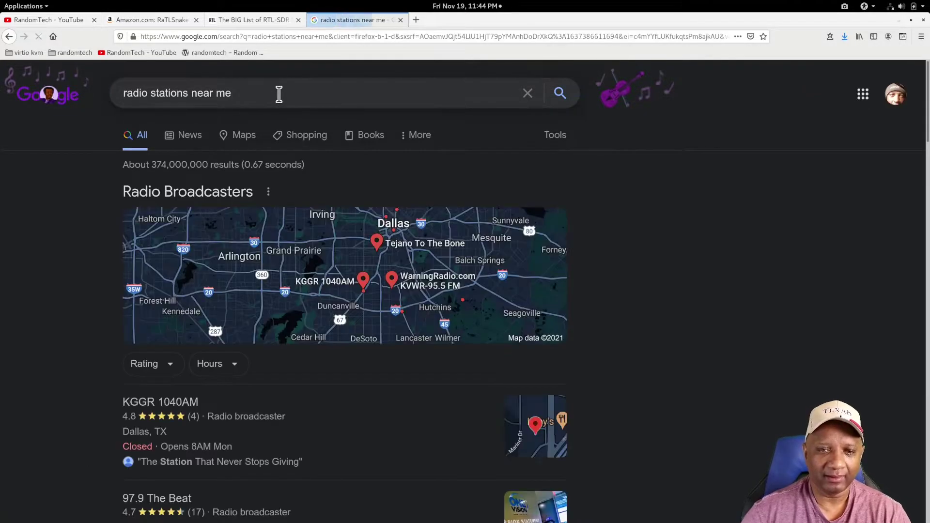
Look through the search results for a website that lists local radio stations
scroll(281, 310, "down", 10)
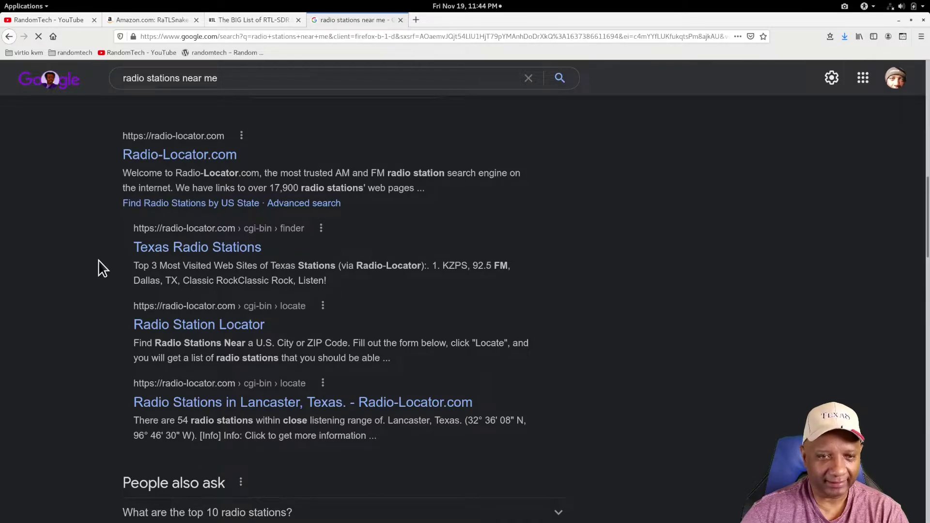
scroll(98, 260, "down", 5)
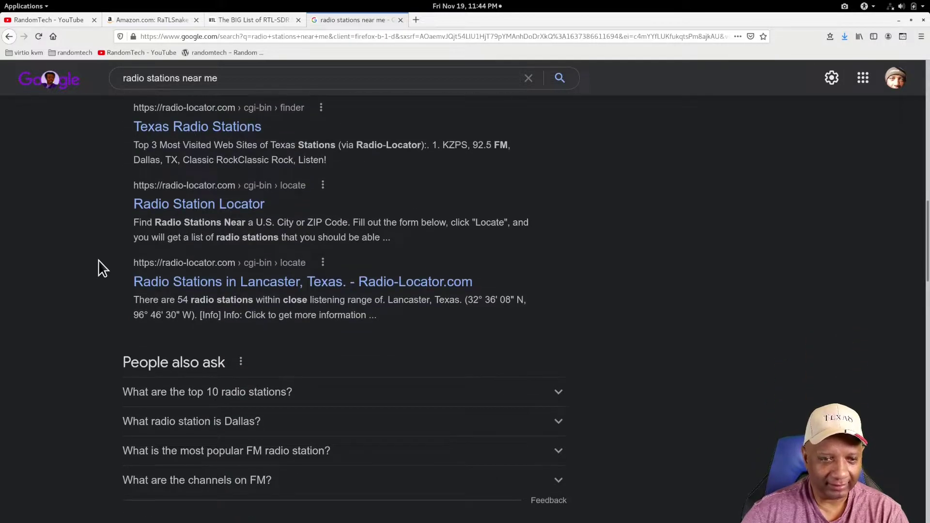
scroll(97, 260, "down", 2)
scroll(98, 260, "up", 6)
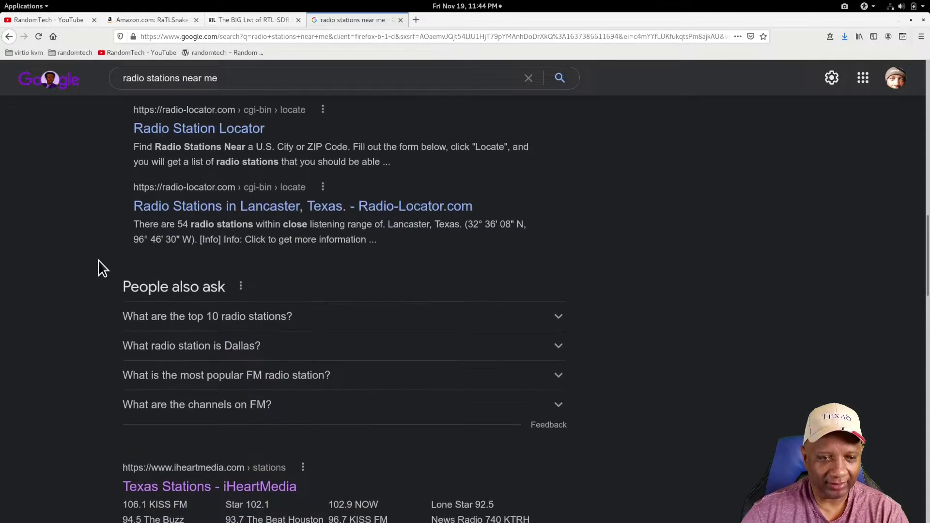
scroll(100, 268, "up", 9)
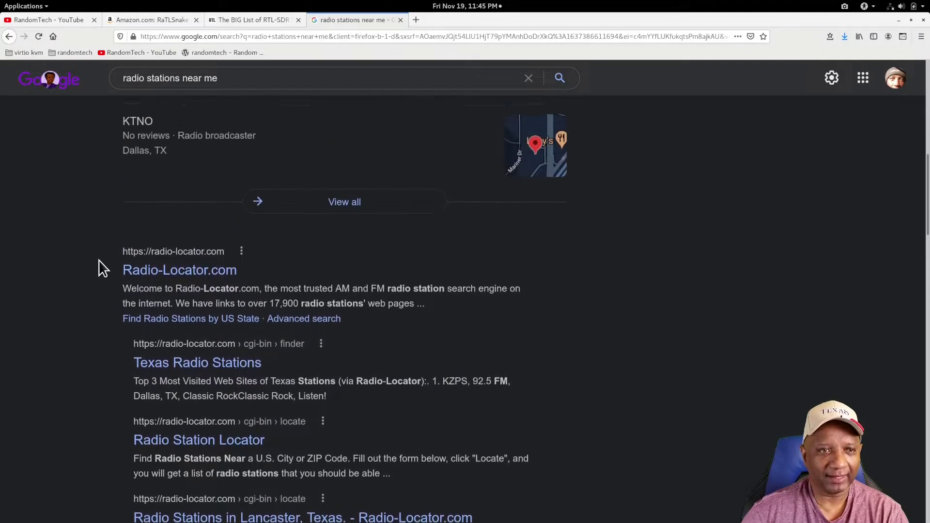
scroll(100, 268, "up", 3)
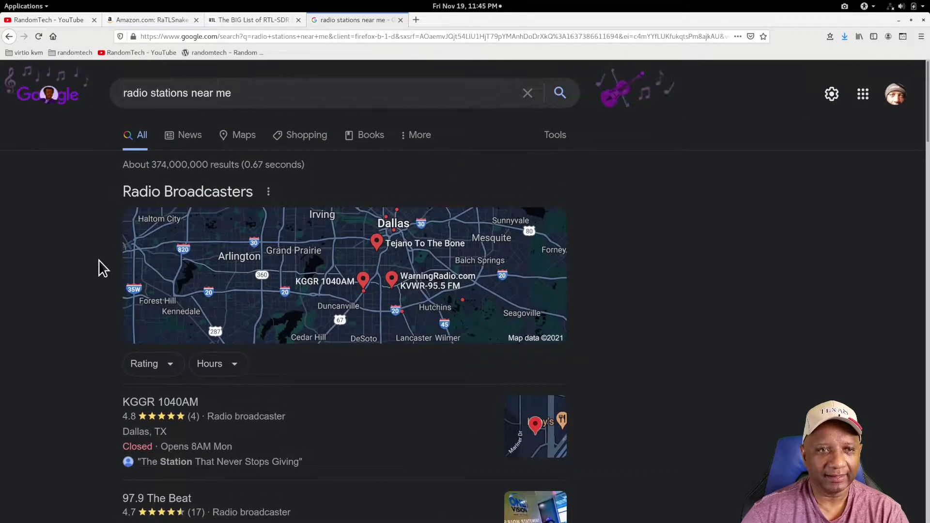
scroll(102, 268, "down", 8)
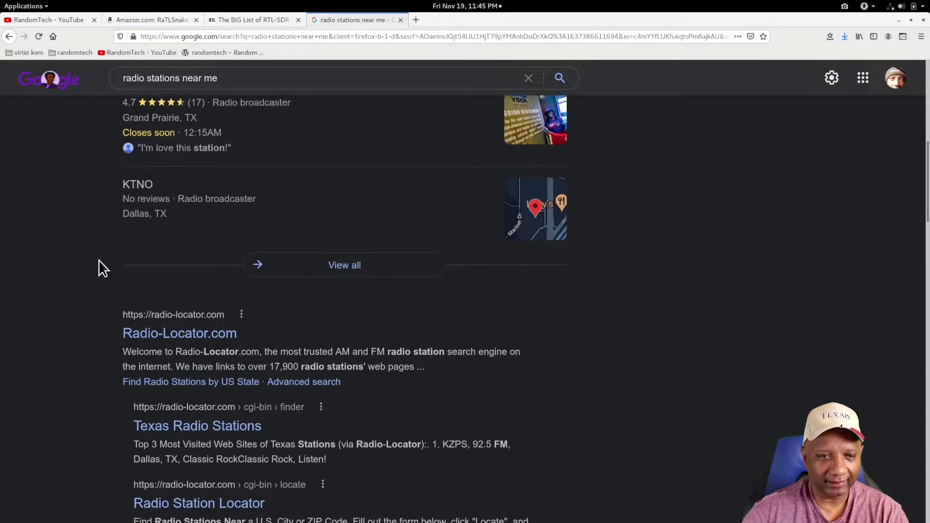
scroll(99, 268, "down", 1)
scroll(179, 346, "down", 3)
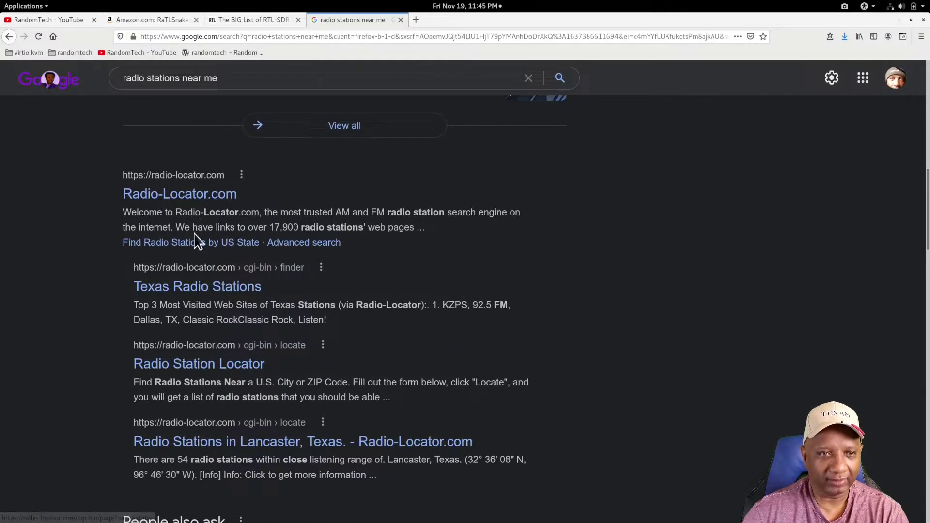
Open Radio-Locator.com and find U.S. radio stations for ZIP code 75201
left_click(211, 196)
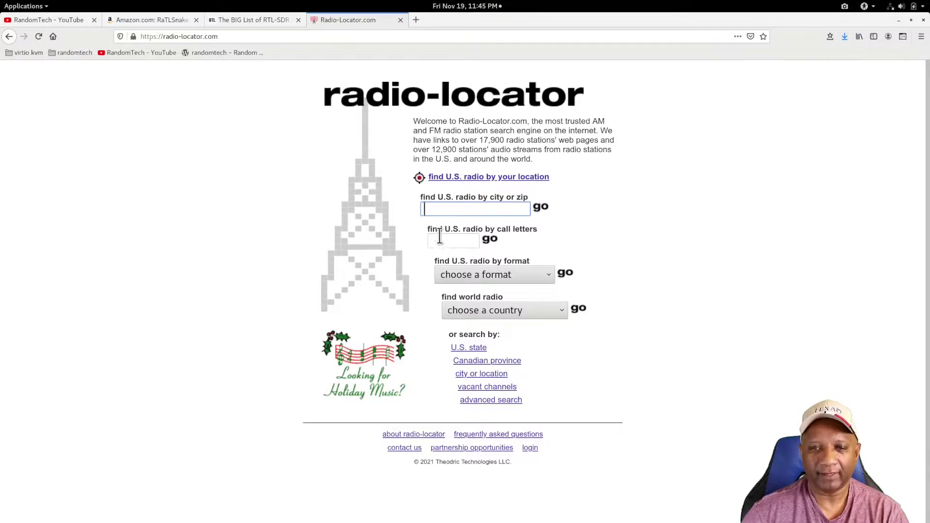
type("752")
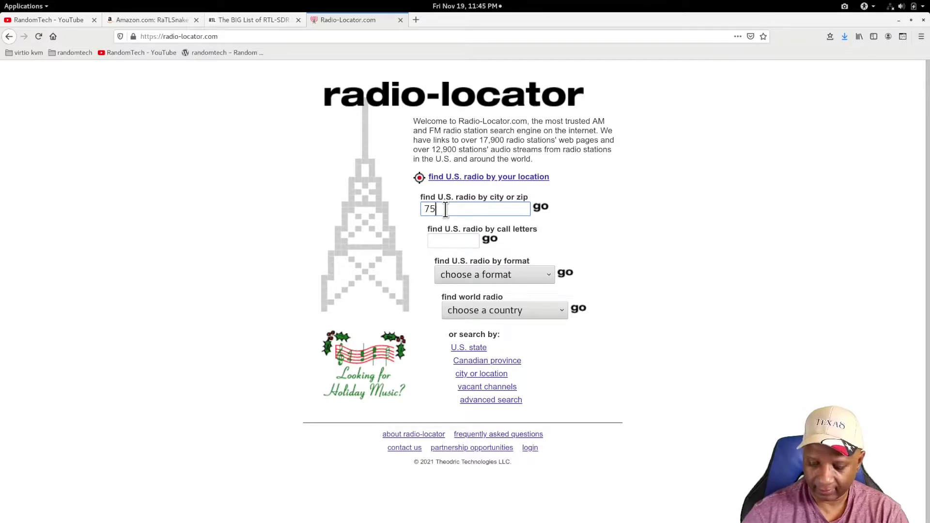
key("Return")
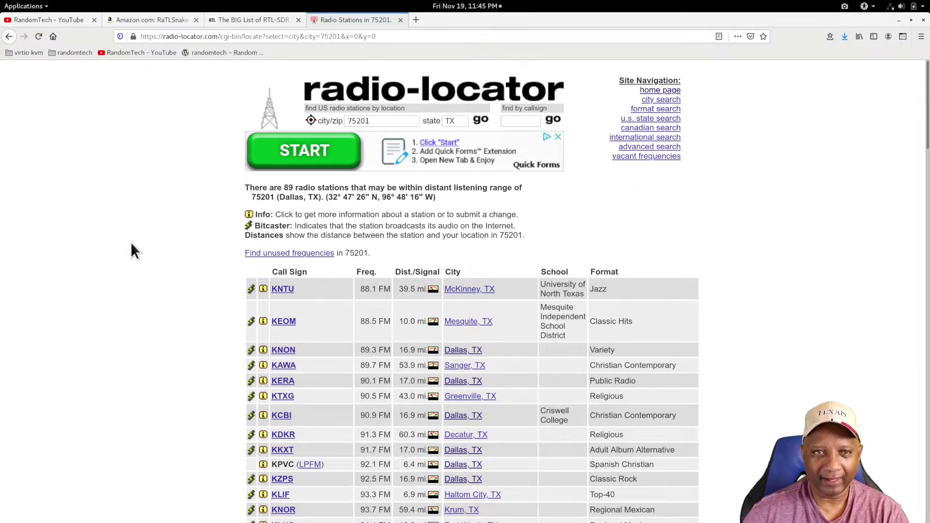
Review the FM and AM stations listed for the ZIP code, including their frequencies, distances and formats
scroll(131, 242, "down", 4)
scroll(131, 243, "down", 12)
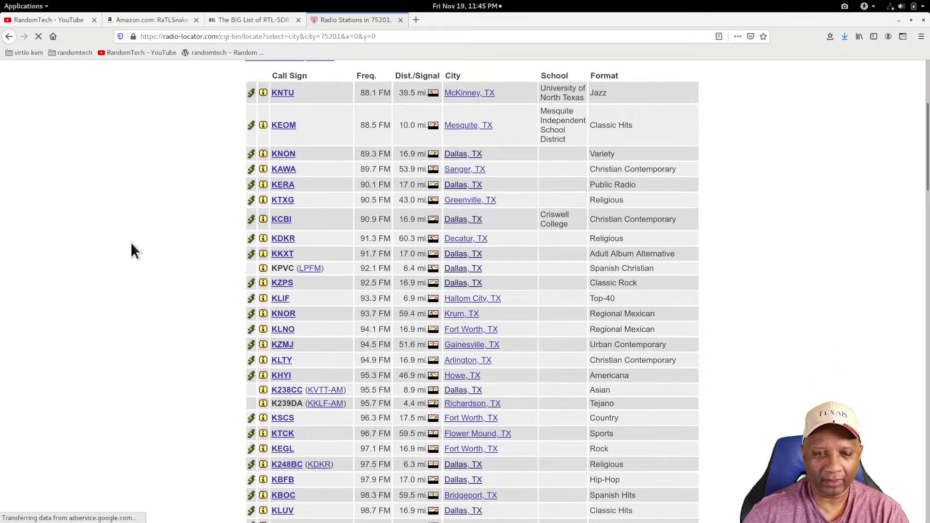
scroll(130, 242, "down", 20)
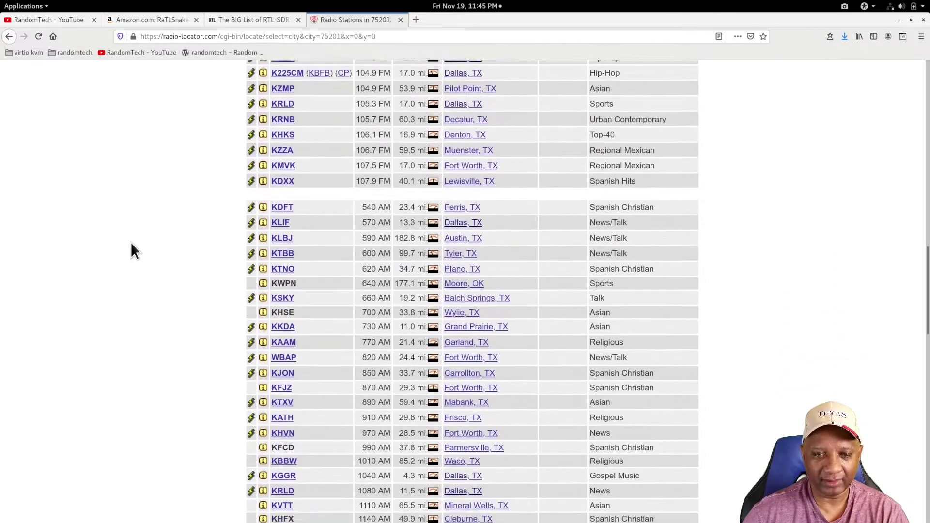
scroll(130, 250, "up", 15)
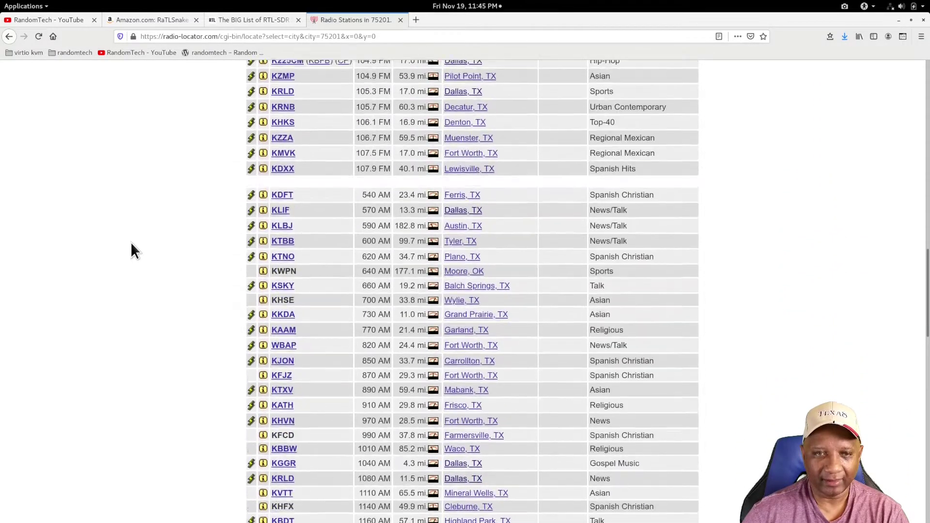
scroll(133, 250, "down", 2)
scroll(165, 334, "up", 2)
scroll(190, 257, "up", 3)
scroll(191, 252, "up", 6)
scroll(192, 256, "up", 2)
scroll(191, 252, "down", 3)
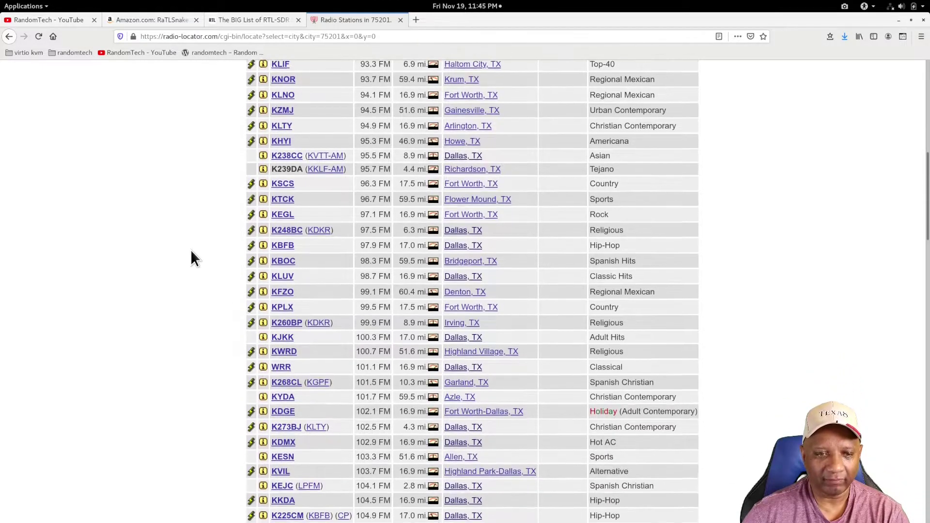
Look through the local FM station list and highlight the frequency of KKXT in Dallas
scroll(192, 257, "down", 2)
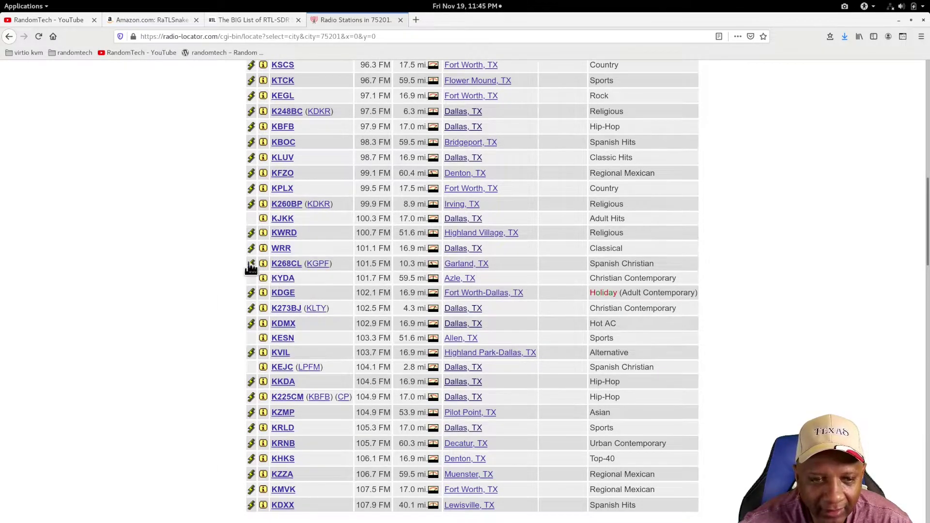
scroll(219, 256, "up", 3)
scroll(219, 254, "up", 6)
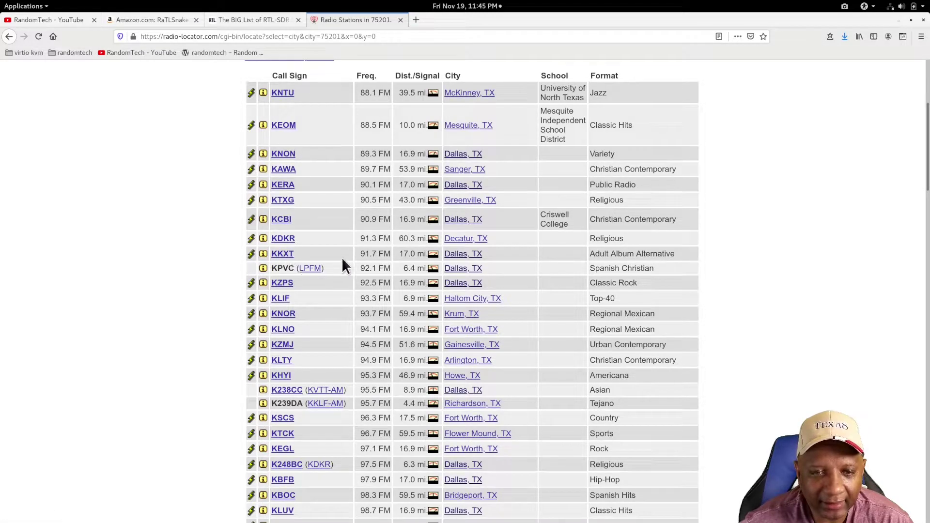
left_click_drag(359, 254, 387, 254)
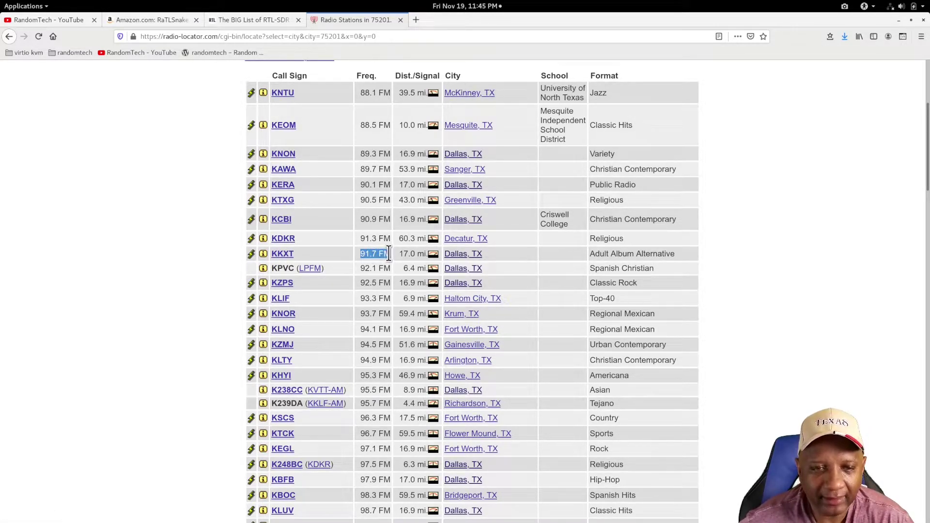
Switch to Gqrx and configure the I/Q input to use the Realtek RTL2838UHIDIR SN: 00000001 device with a 20 MHz bandwidth
mouse_move(1, 2)
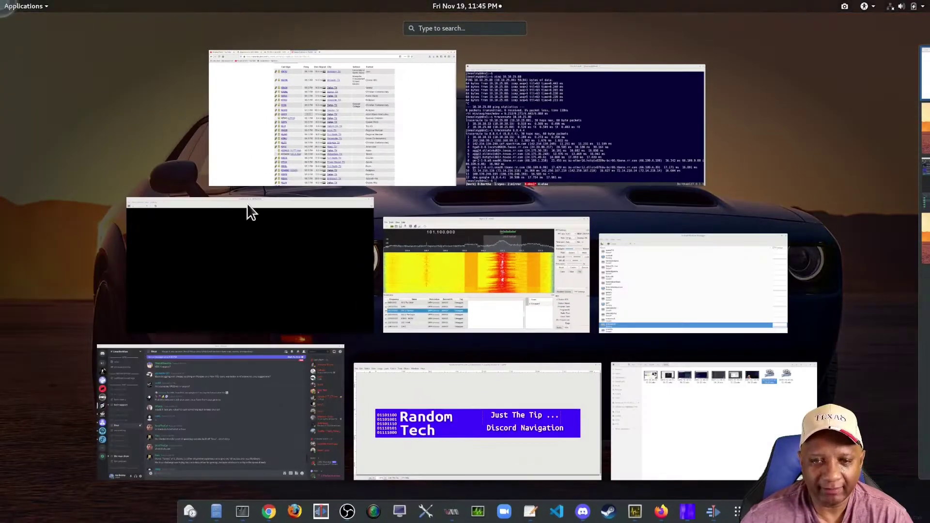
left_click(437, 270)
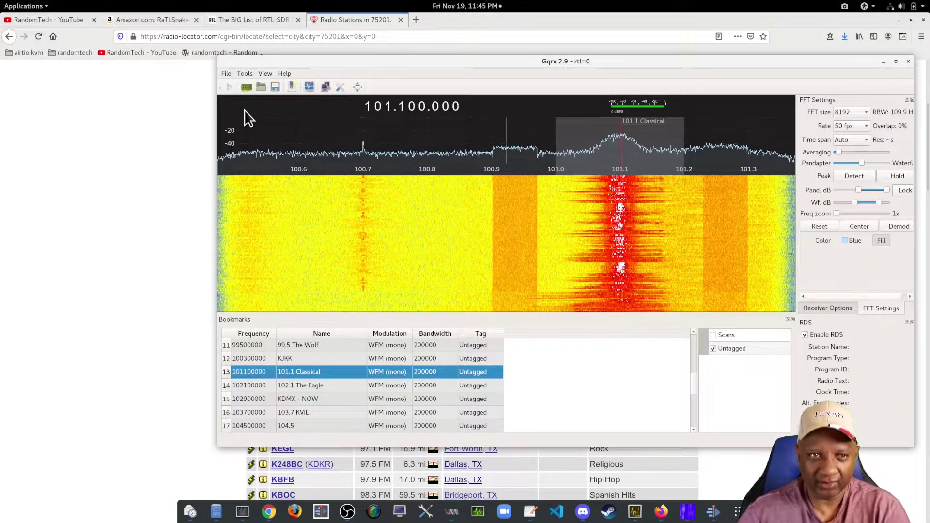
left_click(246, 87)
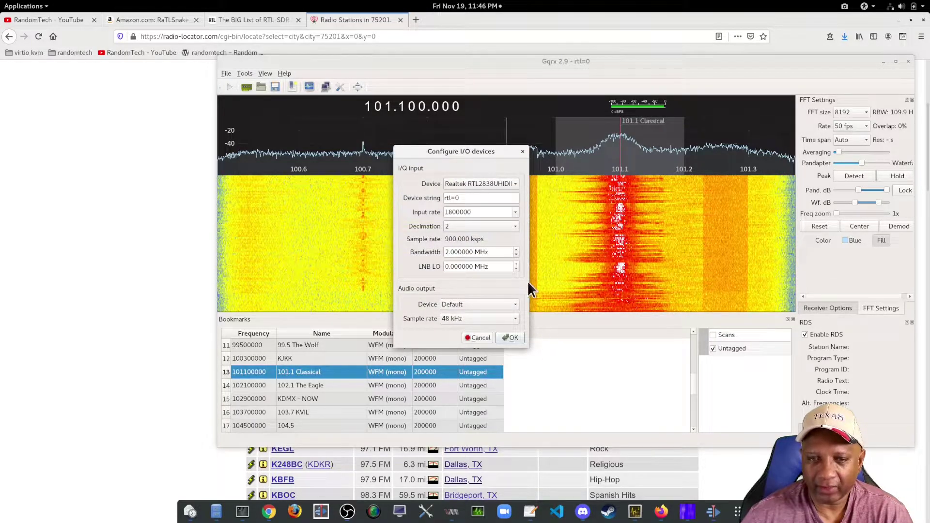
left_click(516, 183)
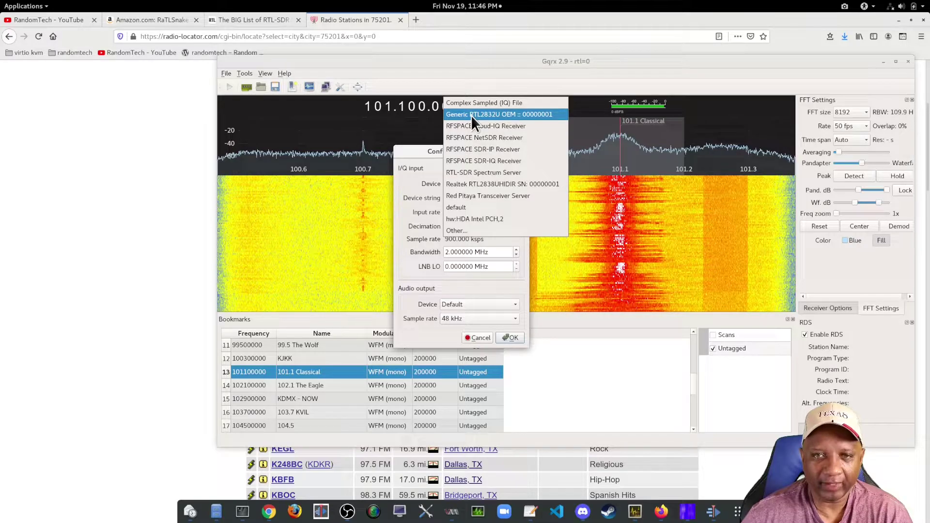
left_click(469, 187)
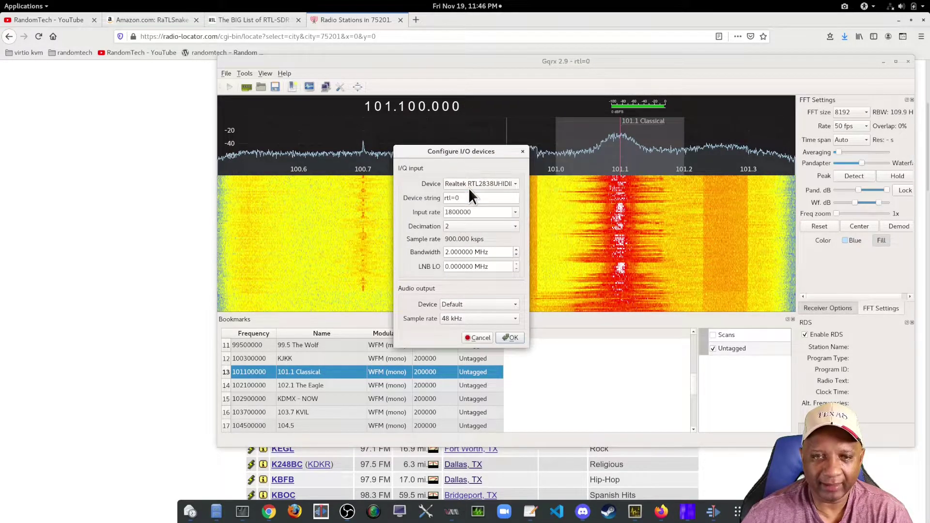
left_click(512, 338)
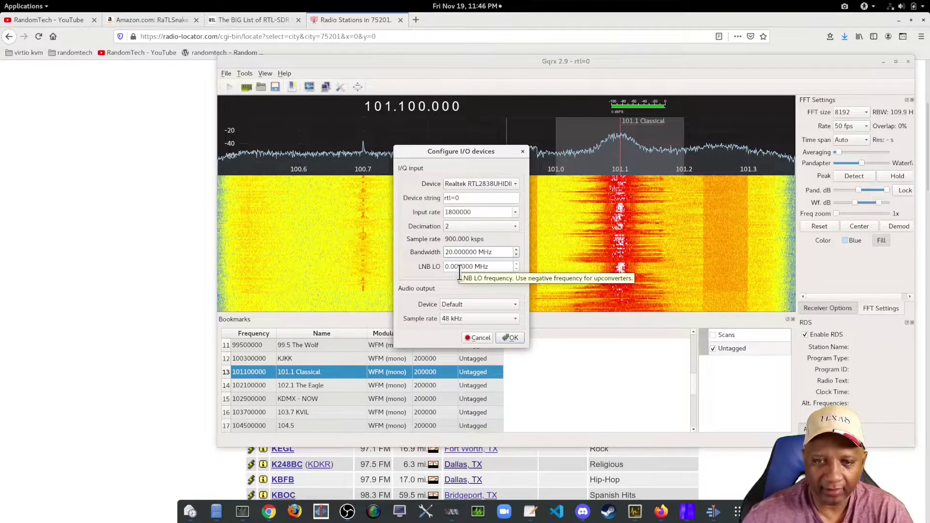
left_click(510, 338)
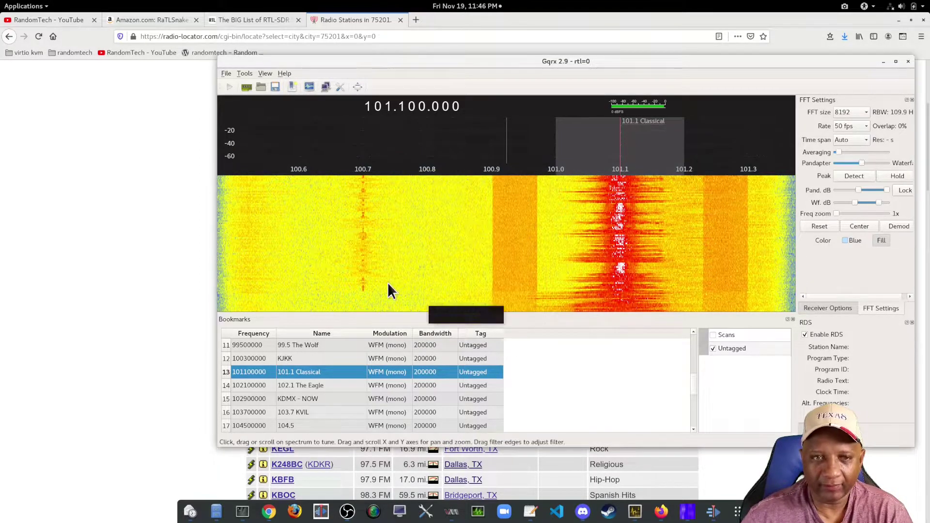
Start receiving from the SDR device and tune to the narrow signal at about 100.7 MHz on the waterfall
left_click(229, 87)
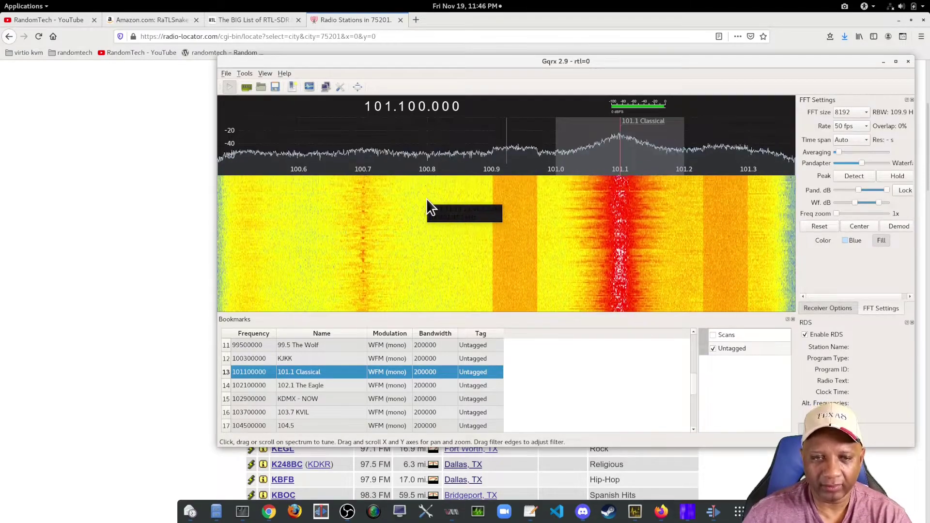
left_click(366, 193)
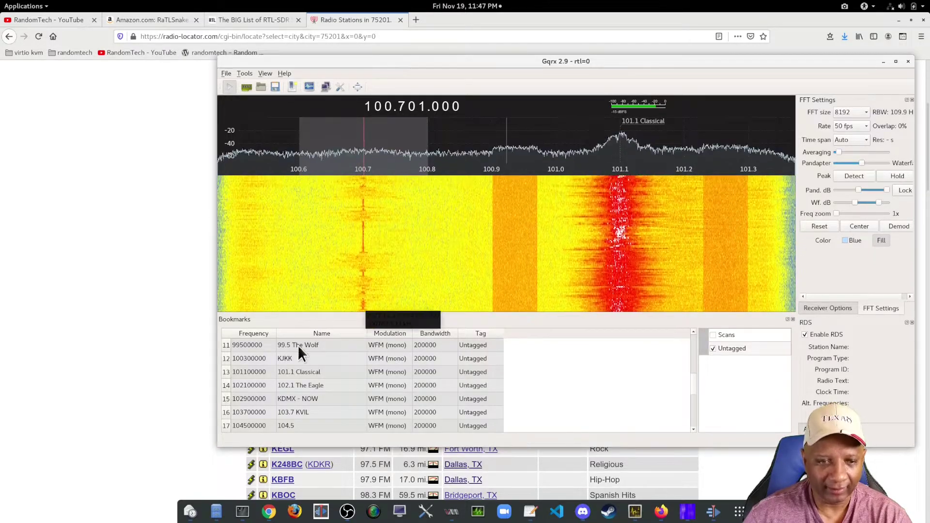
Tune in turn to the bookmarked stations 102.1 The Eagle, 89.3 KNON and 90.1 KERA
double_click(297, 384)
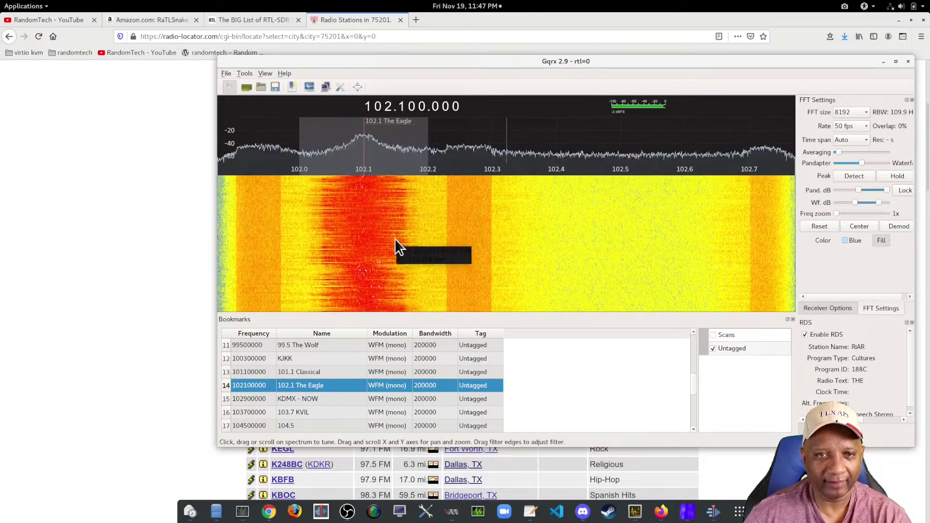
scroll(265, 367, "up", 4)
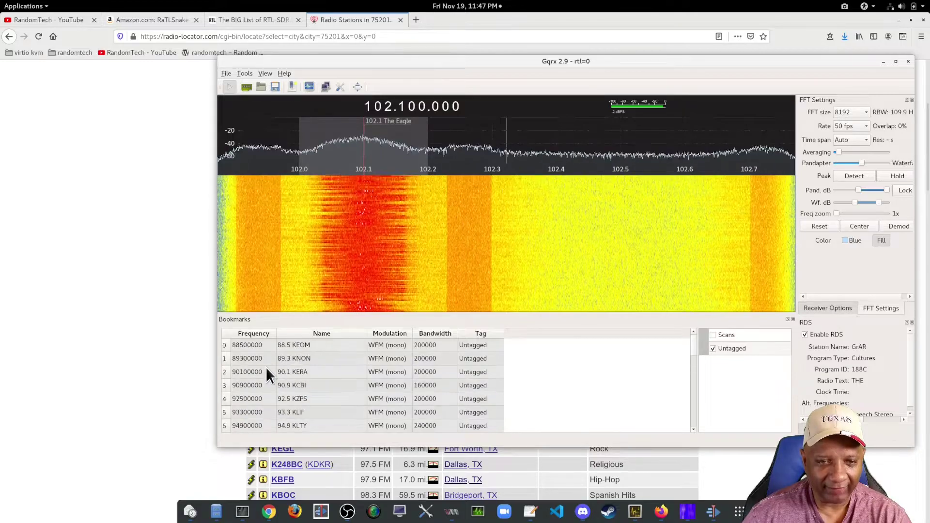
double_click(298, 361)
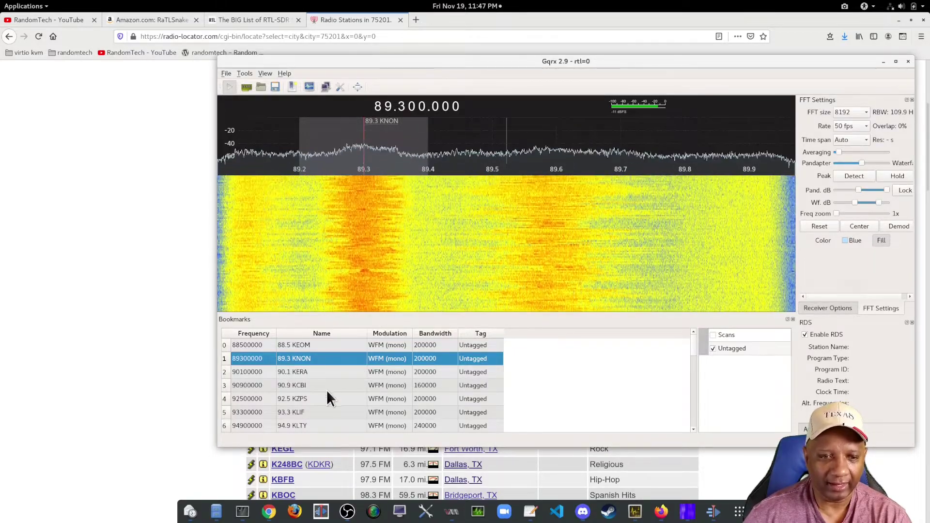
left_click(301, 371)
left_click(301, 370)
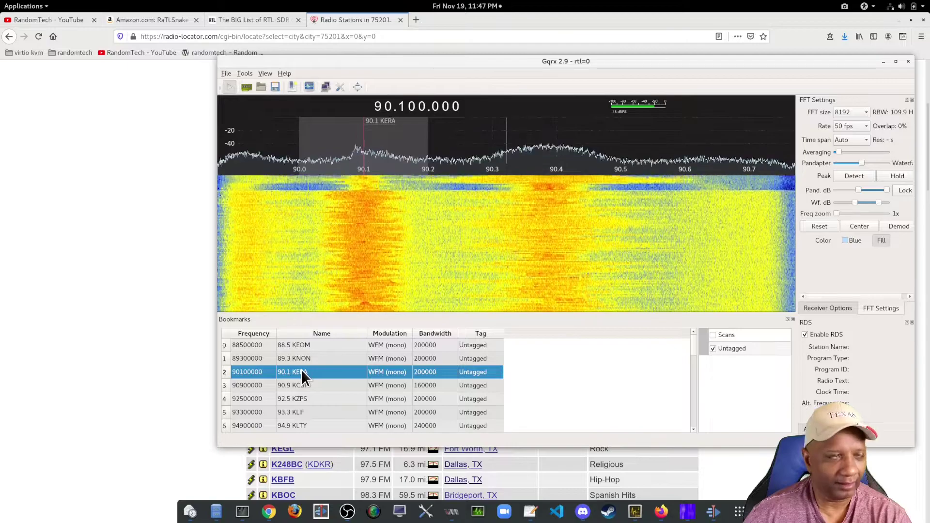